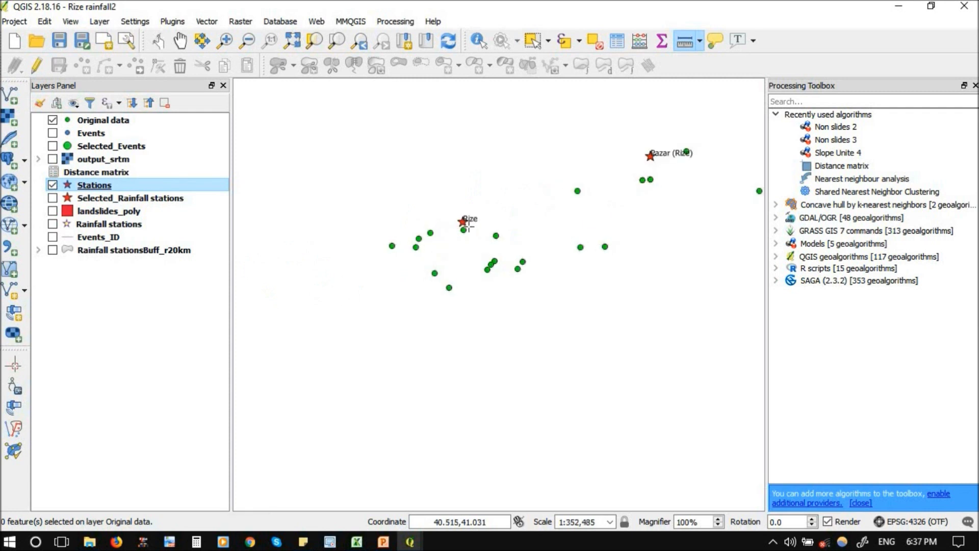
scroll(376, 219, down, 1)
scroll(411, 254, up, 1)
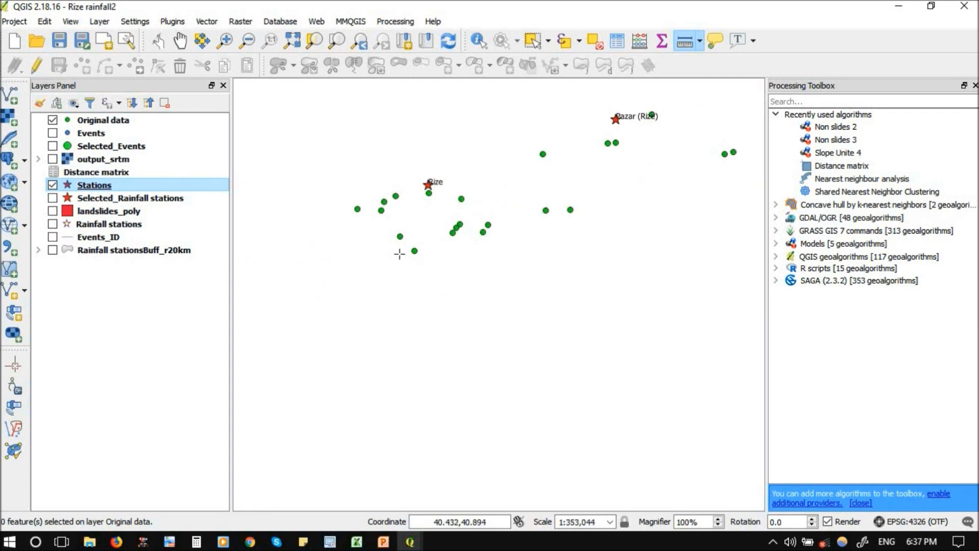
scroll(363, 248, down, 1)
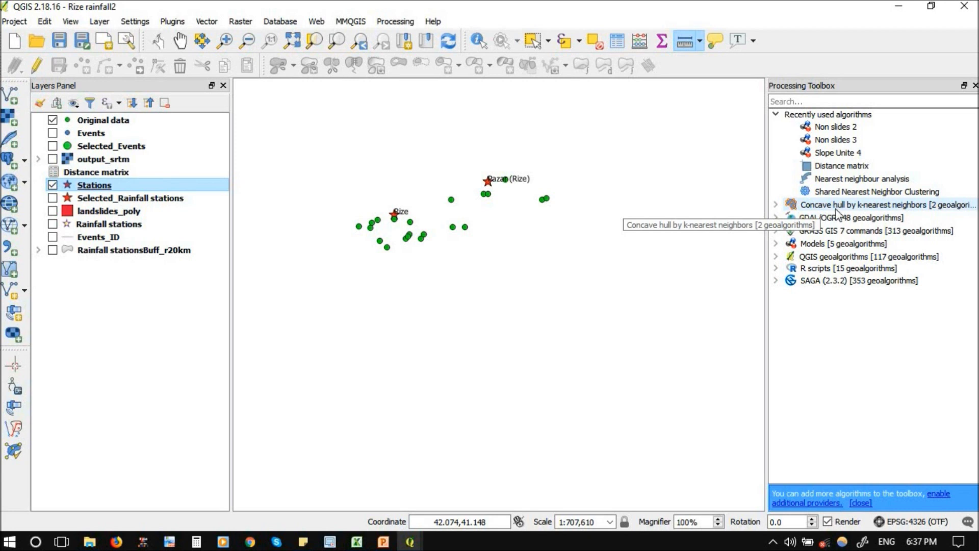
- Search the plugin manager for "concave hull" to check the plugin's installation, and close the manager
click(173, 21)
click(175, 23)
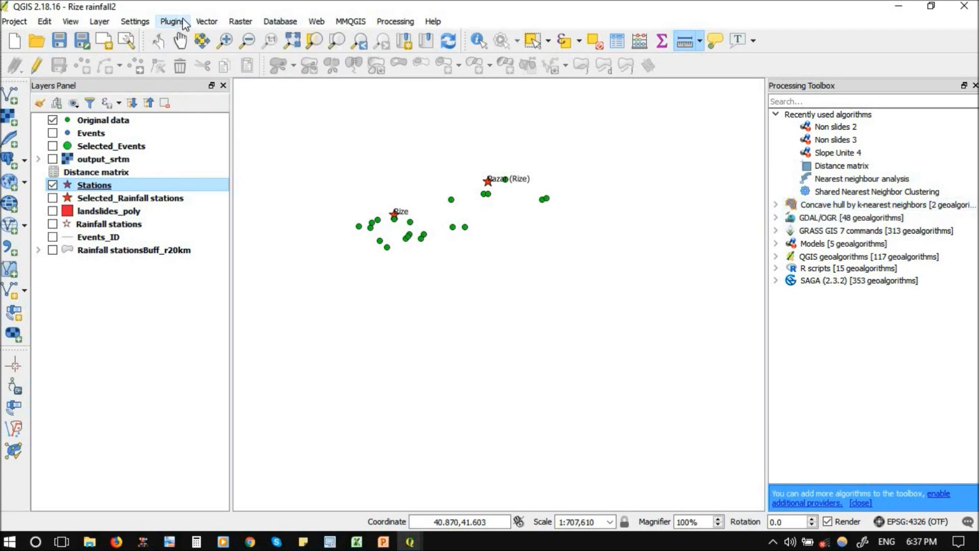
click(173, 23)
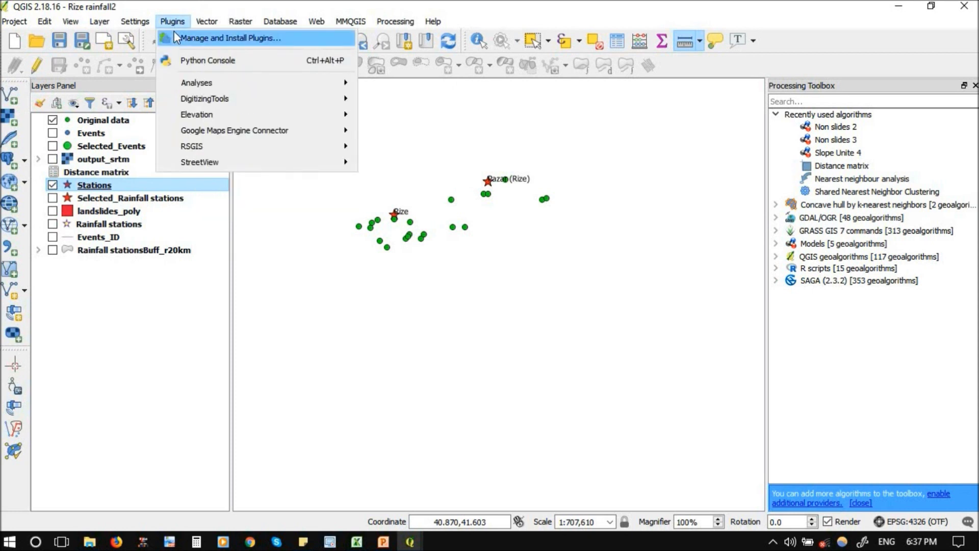
click(175, 36)
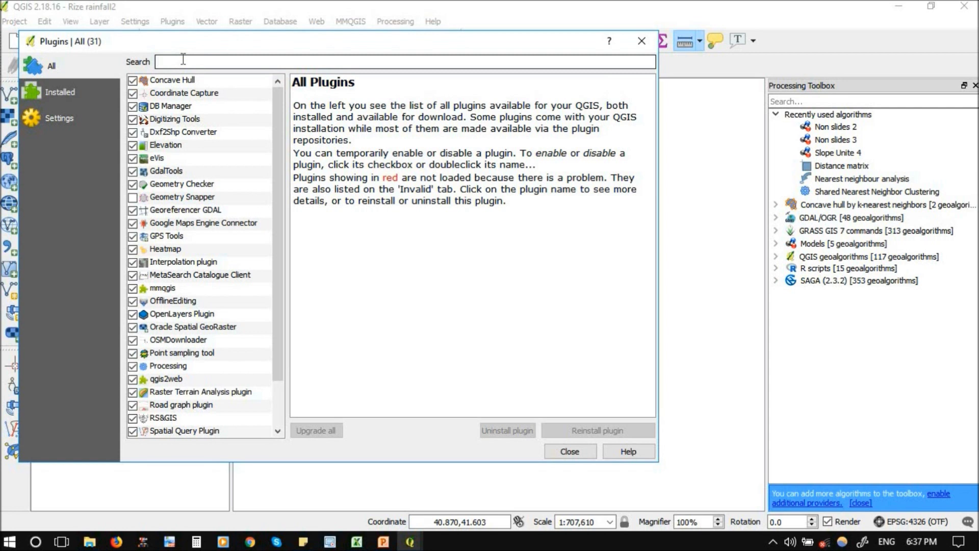
text(con)
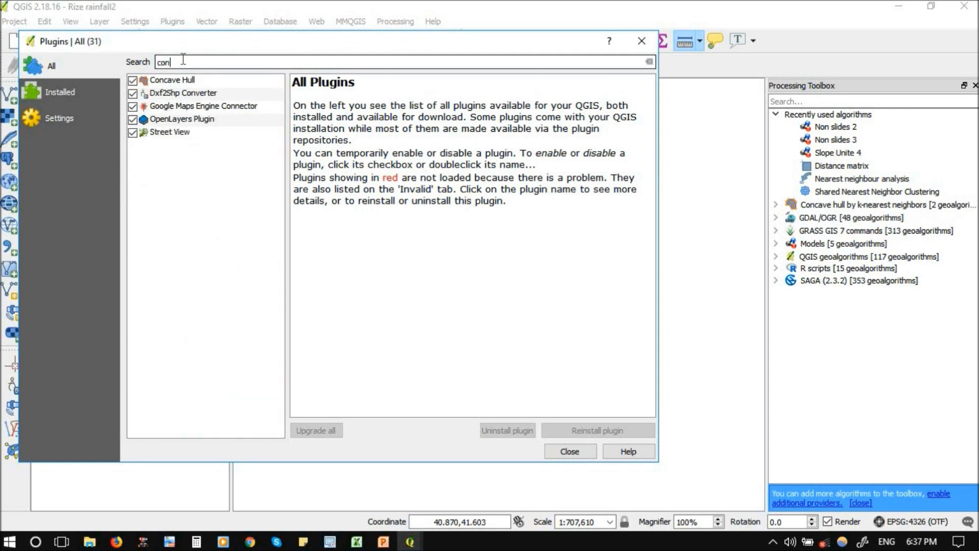
text(cave hull)
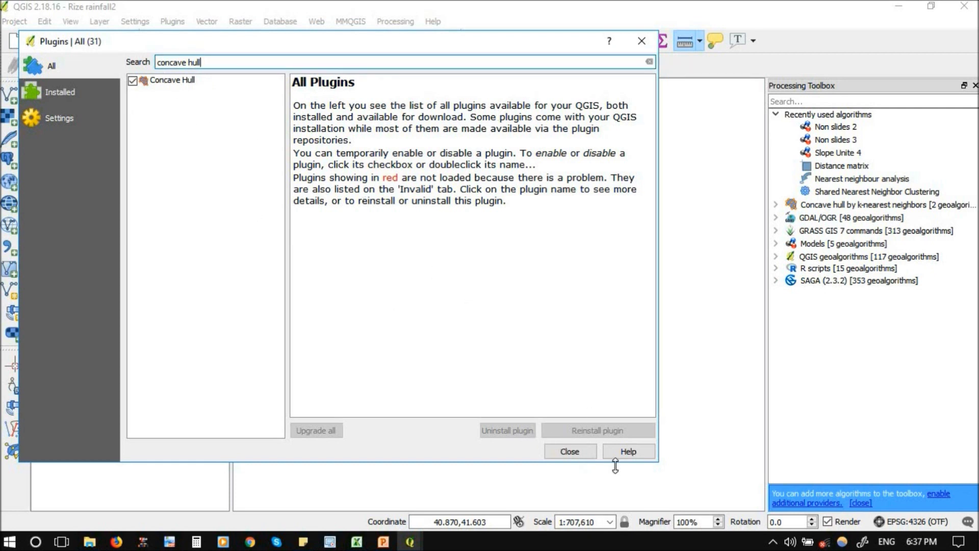
click(574, 452)
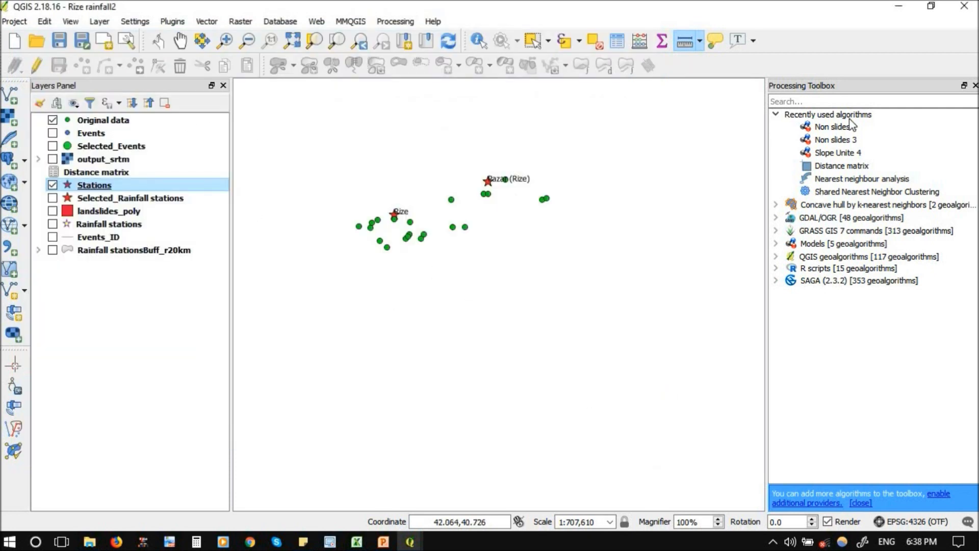
- Find the Shared Nearest Neighbor Clustering algorithm in the toolbox and open it with Original data as the input layer
click(805, 101)
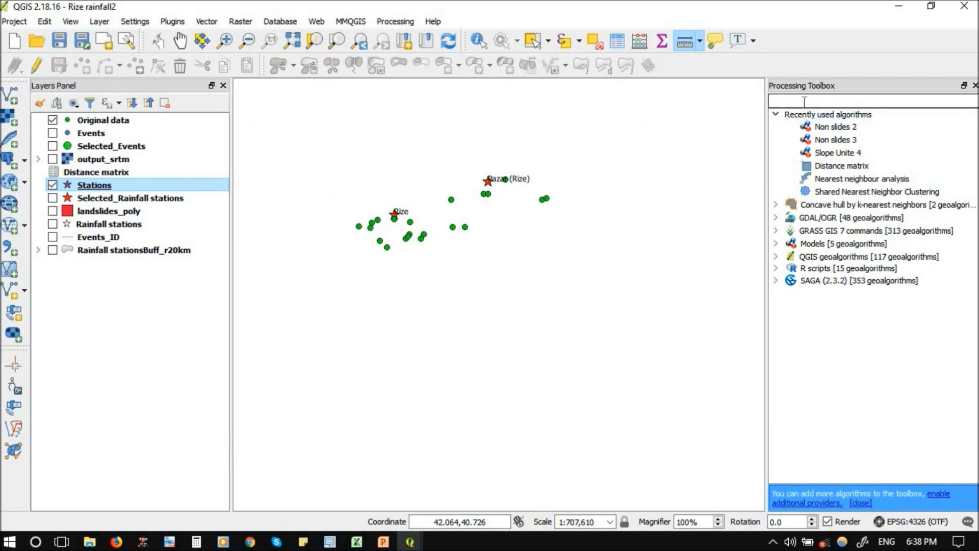
text(shared)
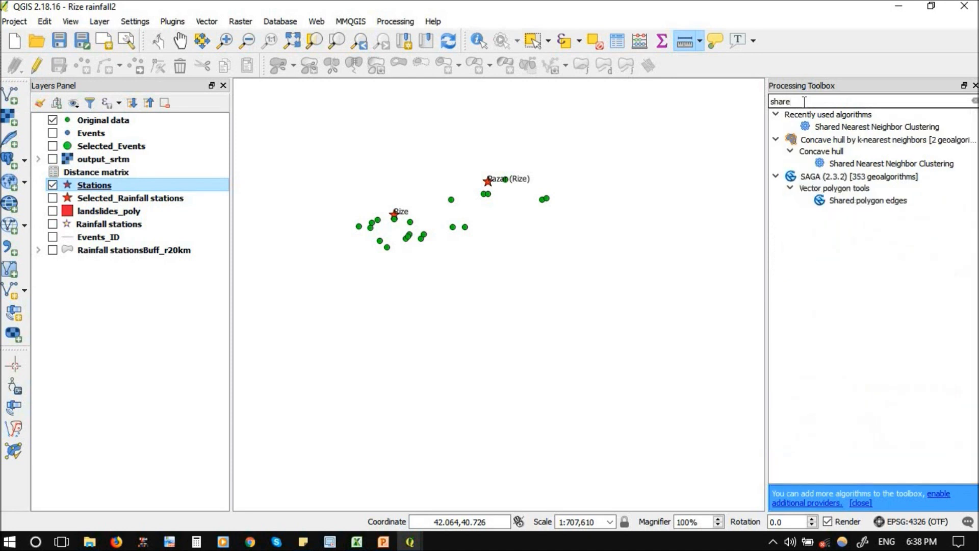
double_click(862, 164)
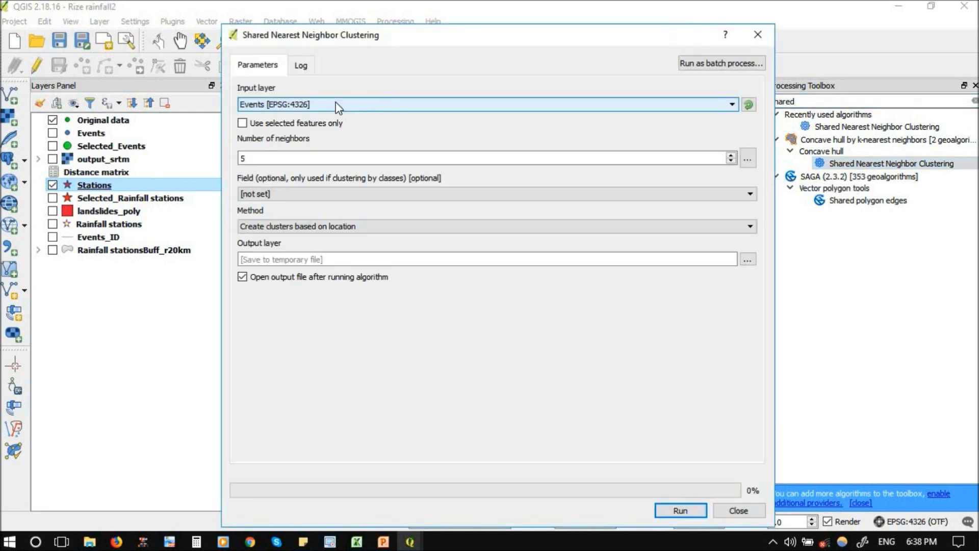
click(329, 102)
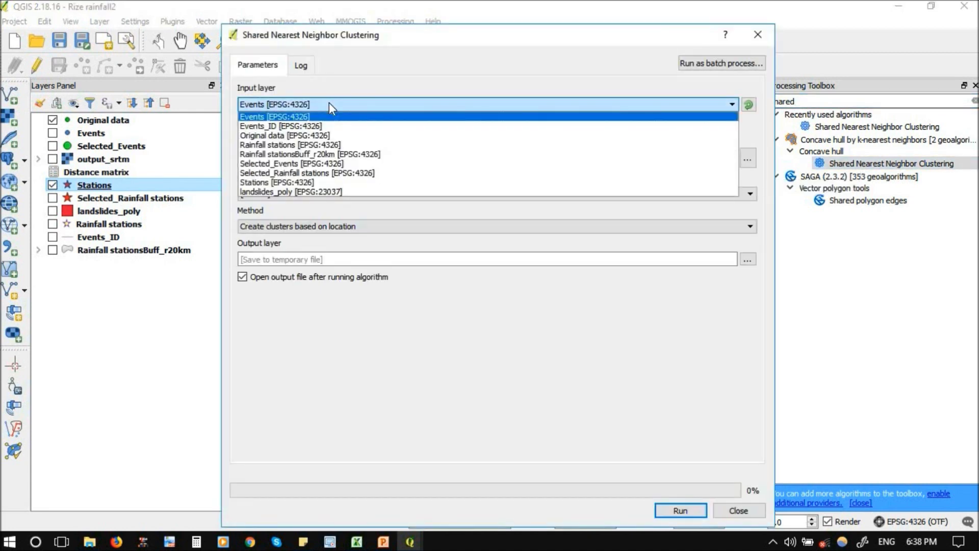
click(301, 136)
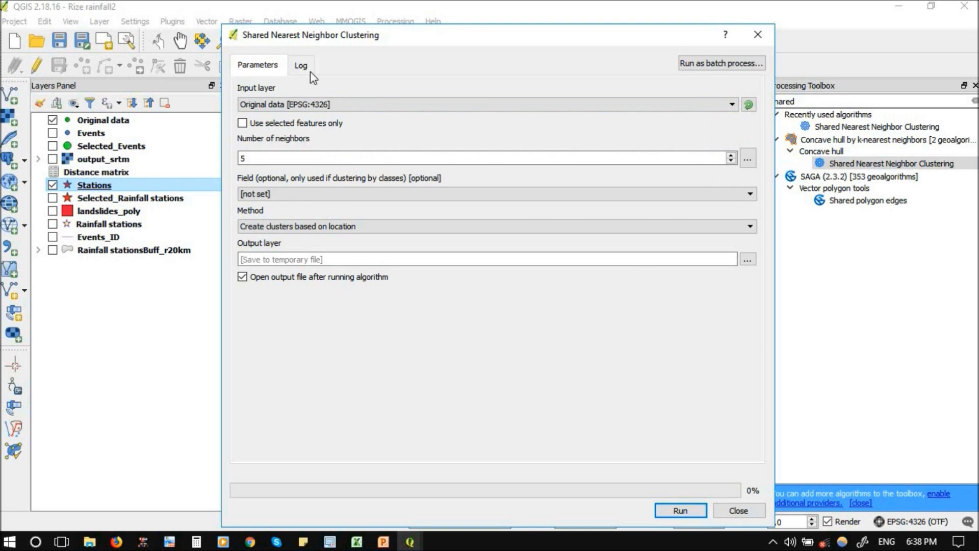
drag(313, 44, 517, 48)
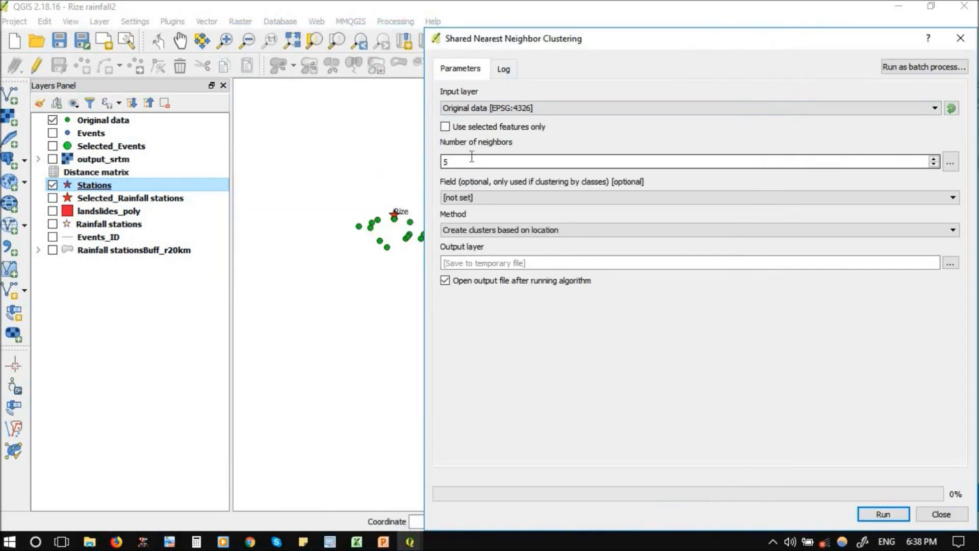
- Run the clustering with 5 neighbors, no class field, and clusters created based on location
double_click(442, 162)
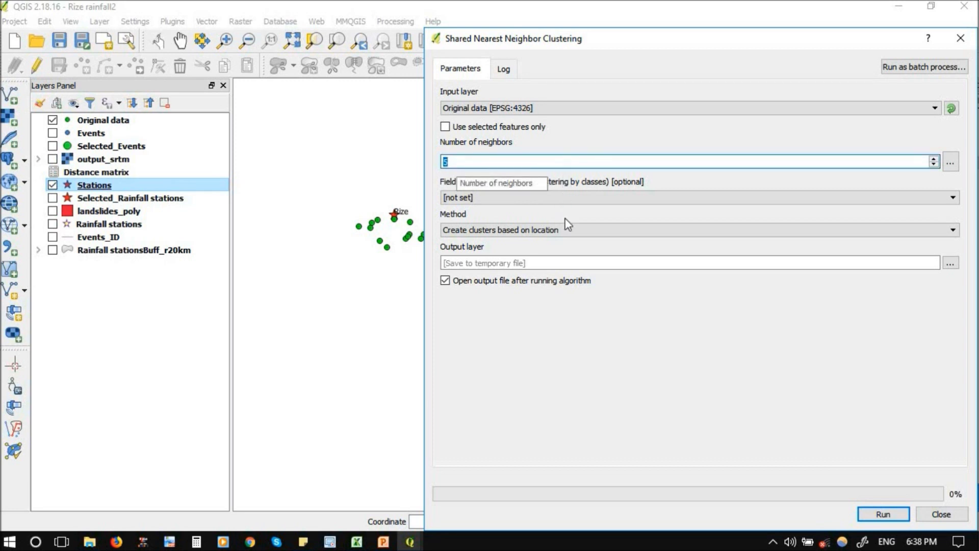
click(470, 231)
click(471, 230)
click(482, 193)
click(480, 192)
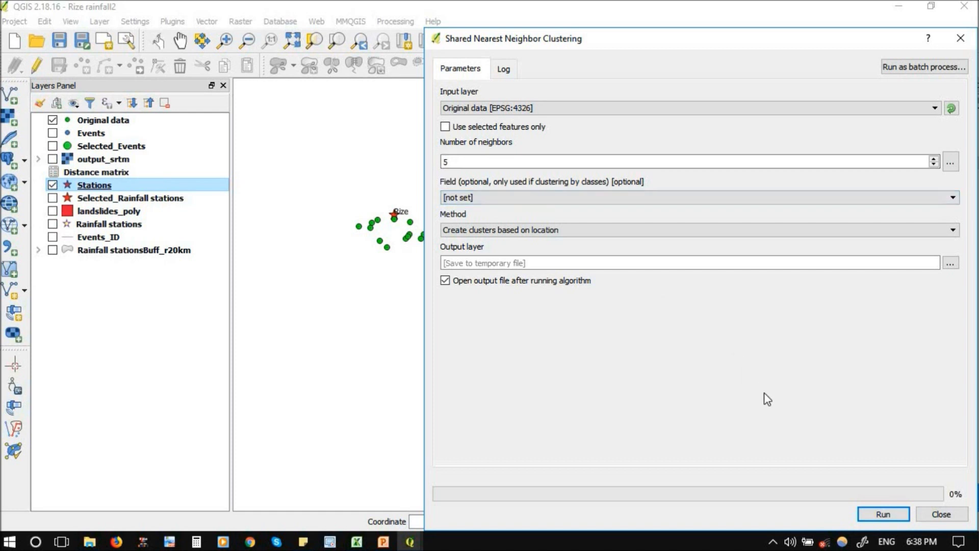
click(869, 516)
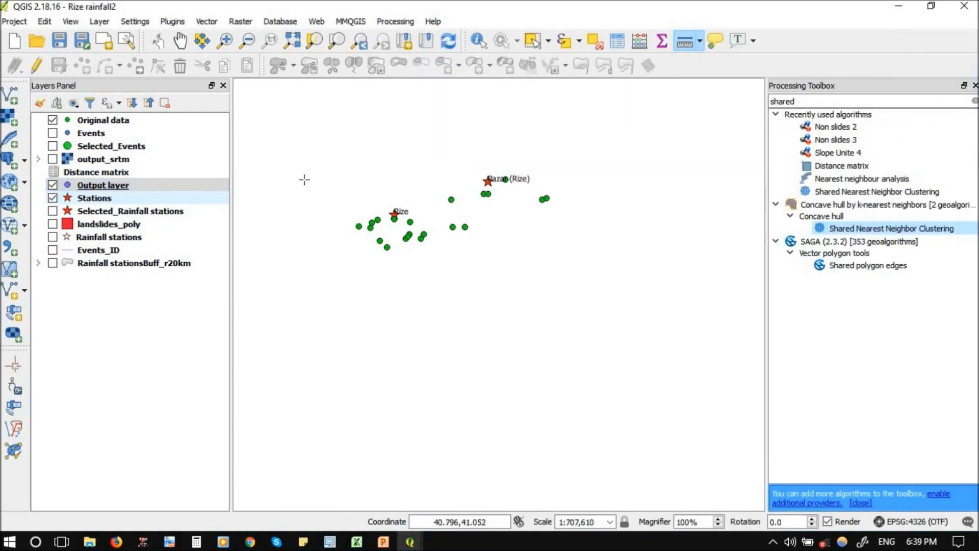
- Move the clustering output layer directly below Original data and hide the Original data layer
click(115, 188)
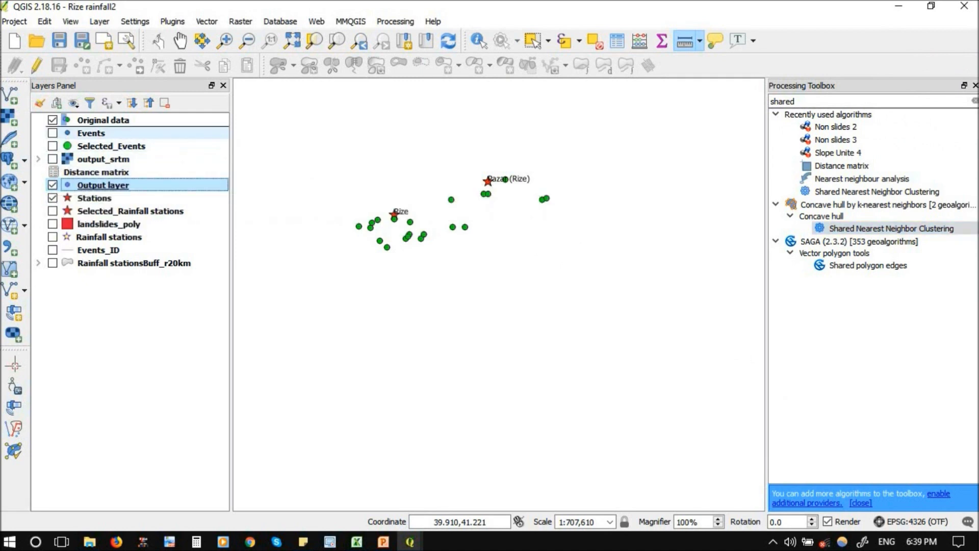
drag(67, 109, 63, 128)
click(52, 120)
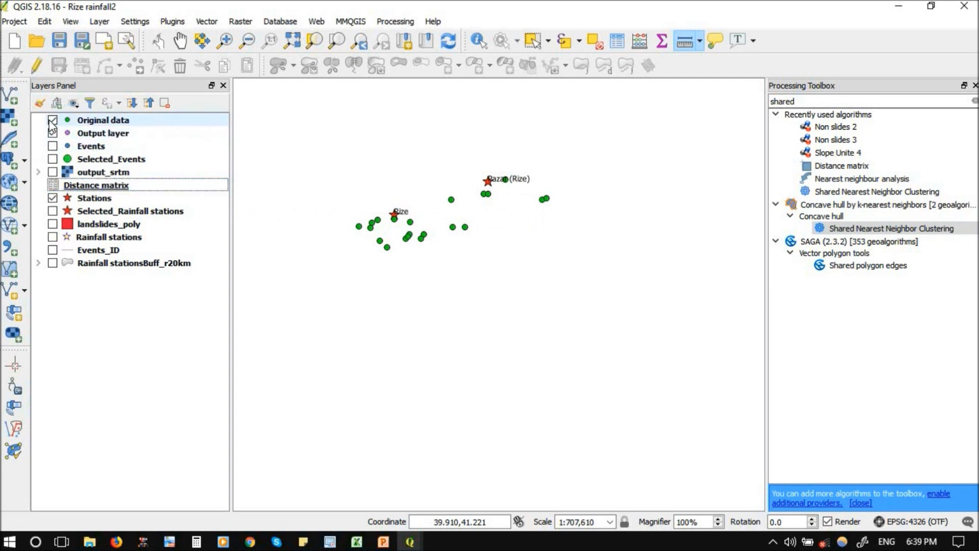
- Style the output layer as Categorized by clusterId with random colors, classify the values and apply the style
click(92, 136)
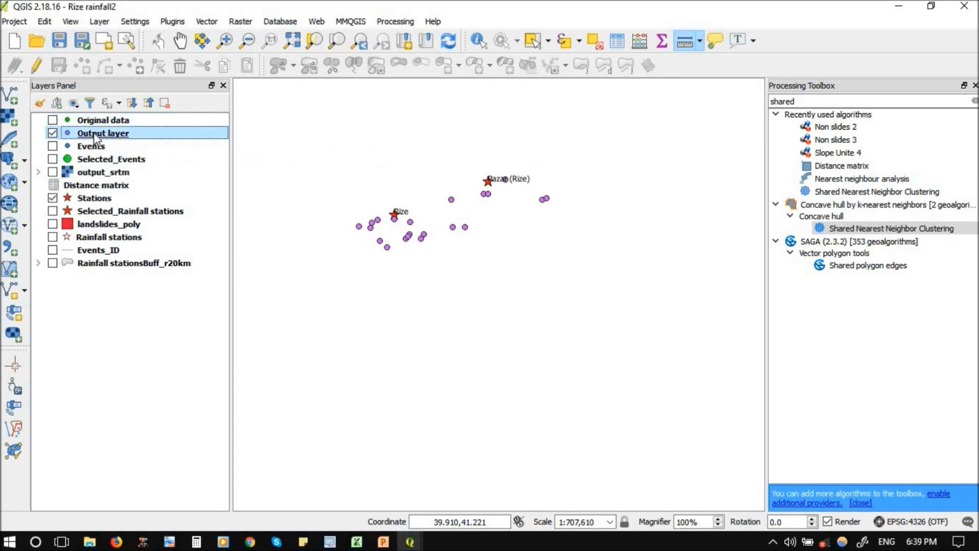
double_click(93, 134)
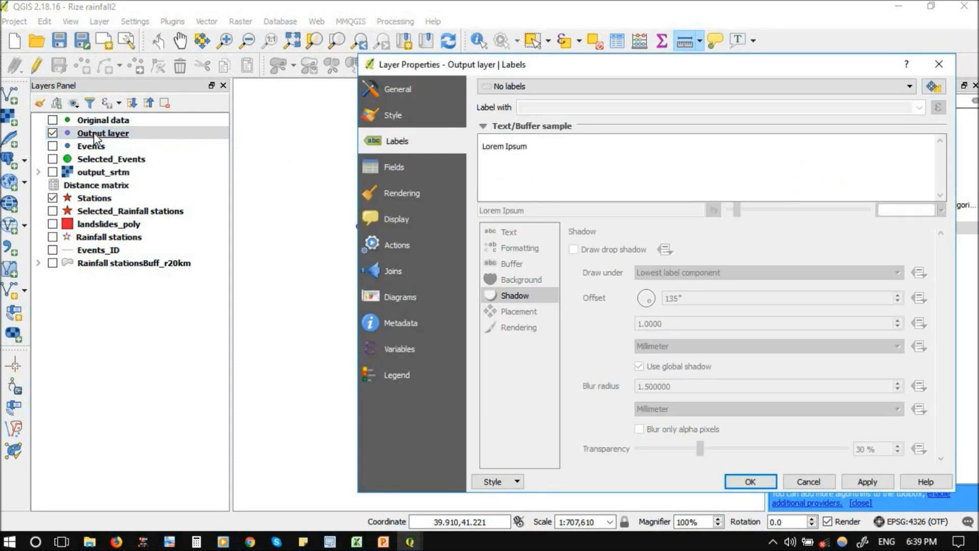
click(406, 90)
click(396, 115)
click(508, 86)
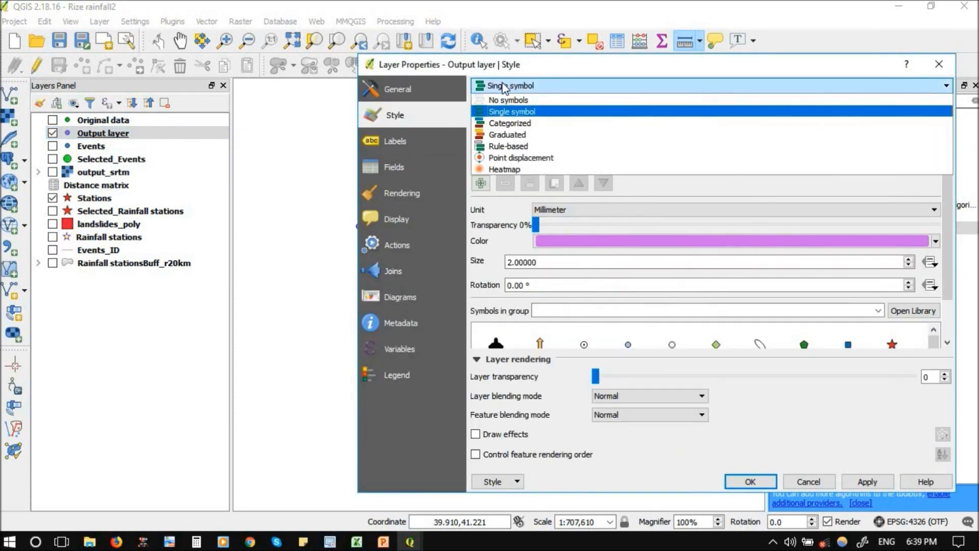
click(509, 123)
click(525, 337)
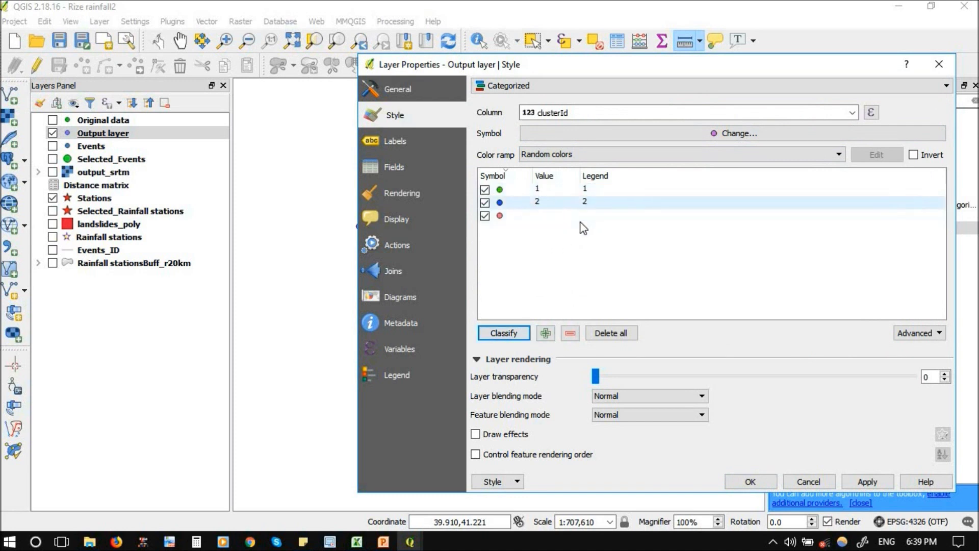
click(751, 482)
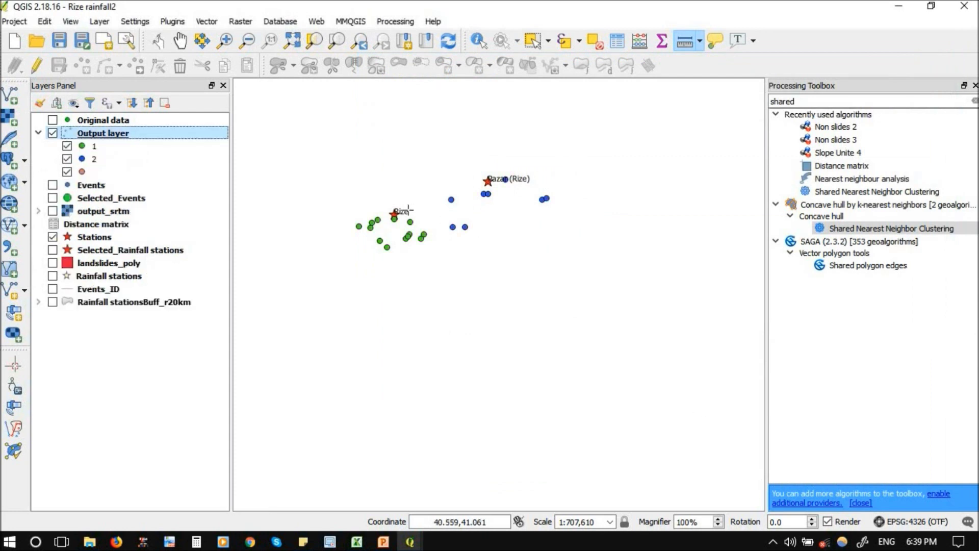
- Run Shared Nearest Neighbor Clustering again on Original data with the number of neighbors set to 1
scroll(408, 209, up, 1)
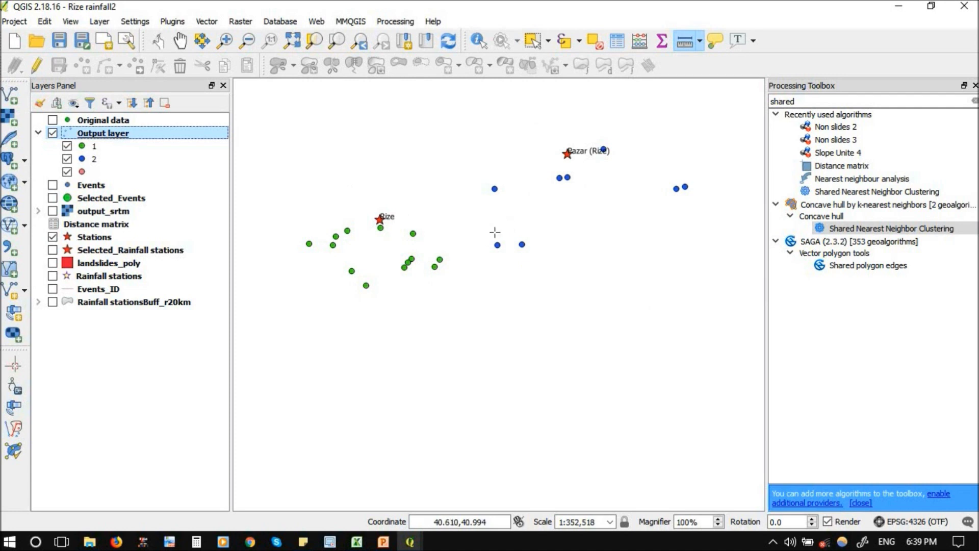
double_click(816, 227)
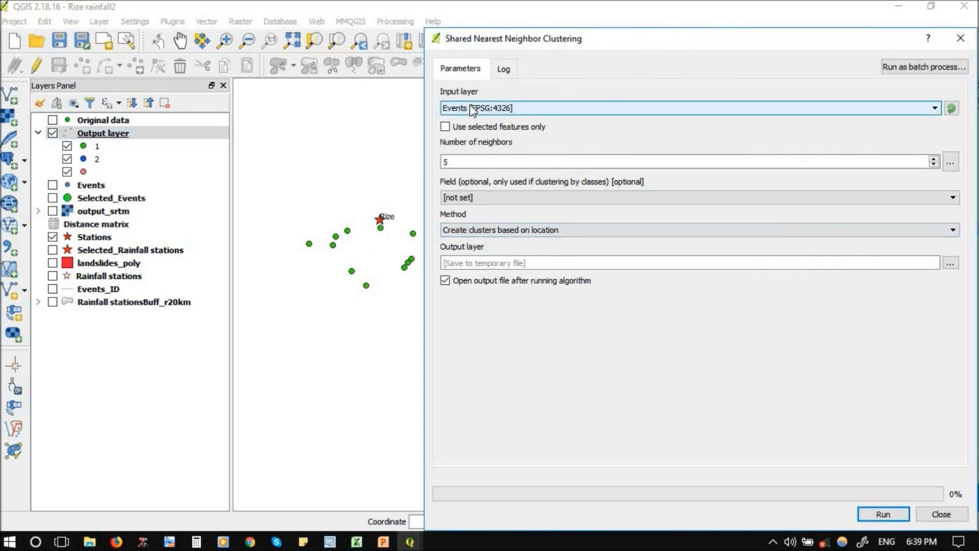
click(474, 110)
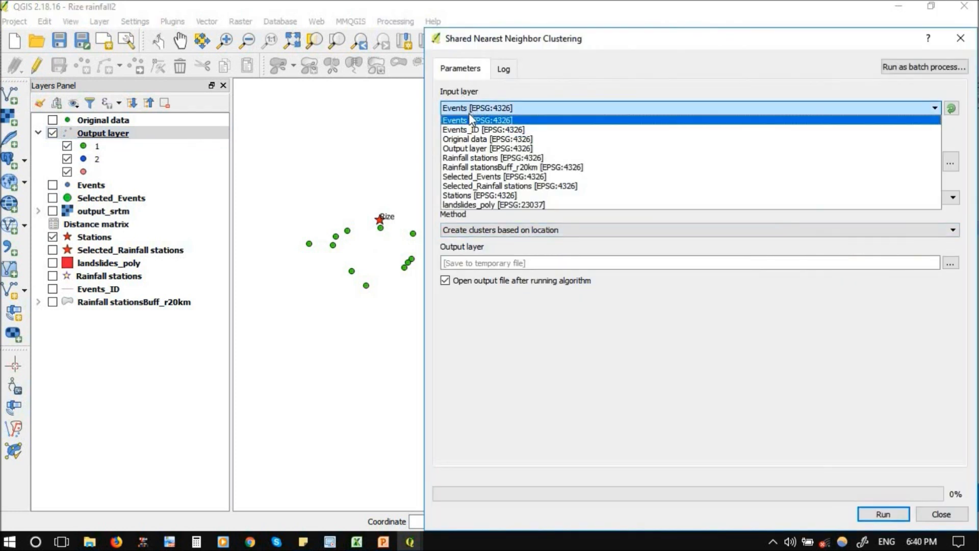
click(466, 141)
drag(453, 163, 420, 164)
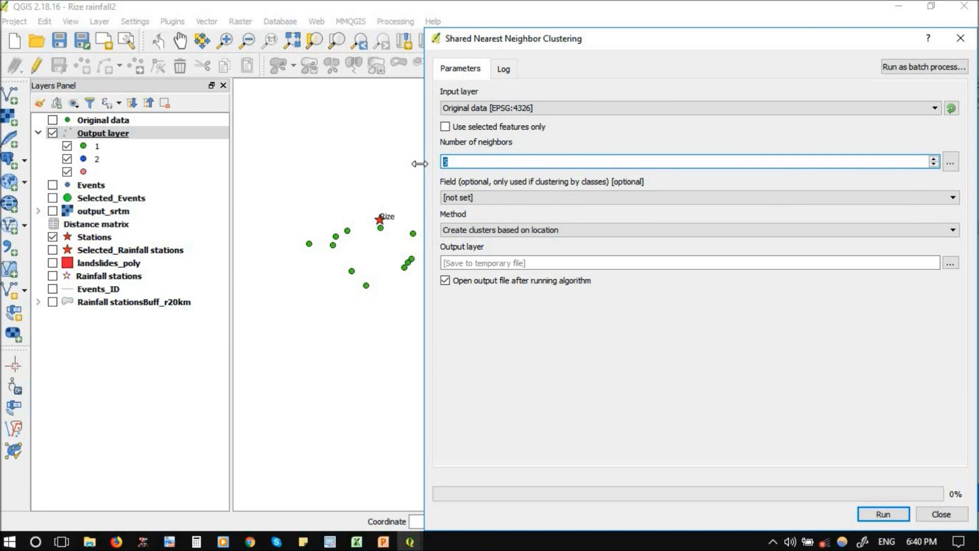
text(1)
click(869, 514)
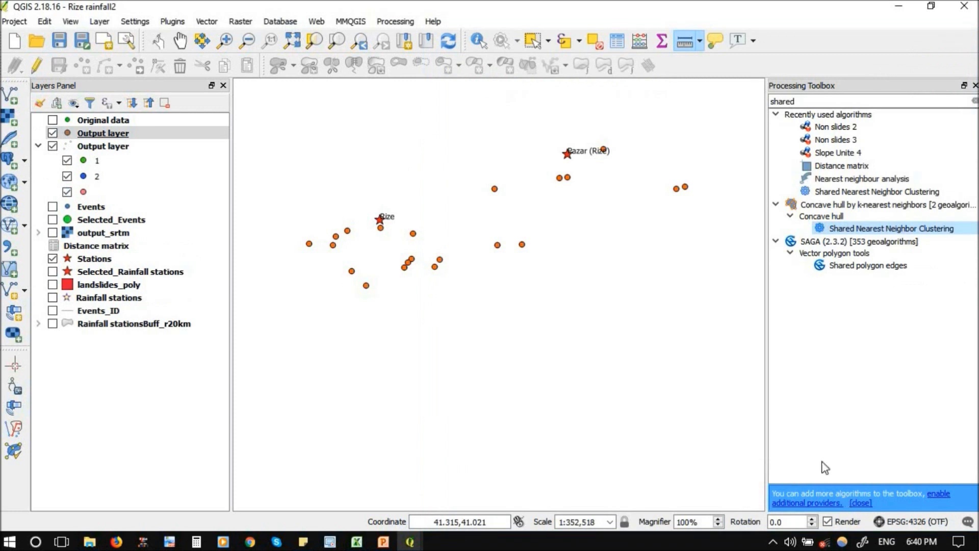
- Review the clusterId values in the attribute table of the new output layer, and close the table
right_click(105, 135)
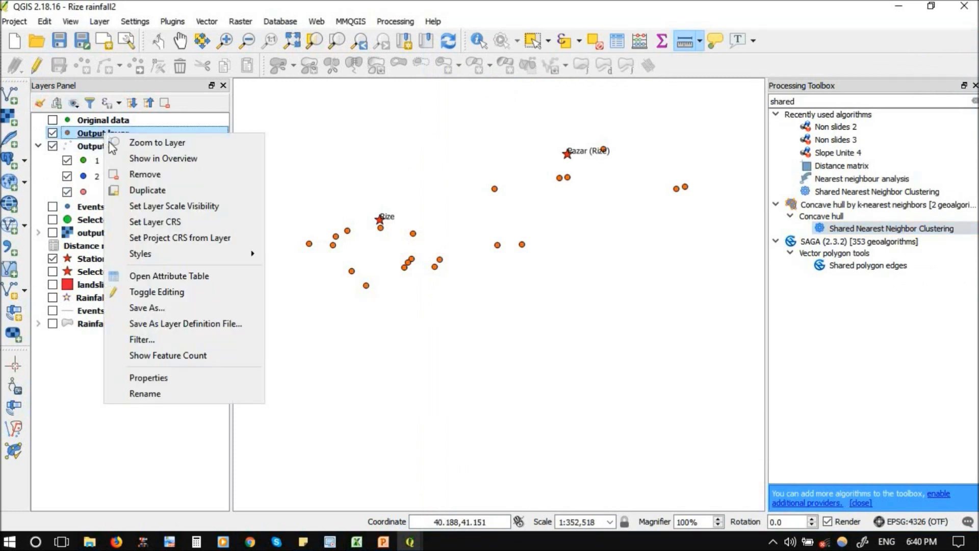
click(197, 277)
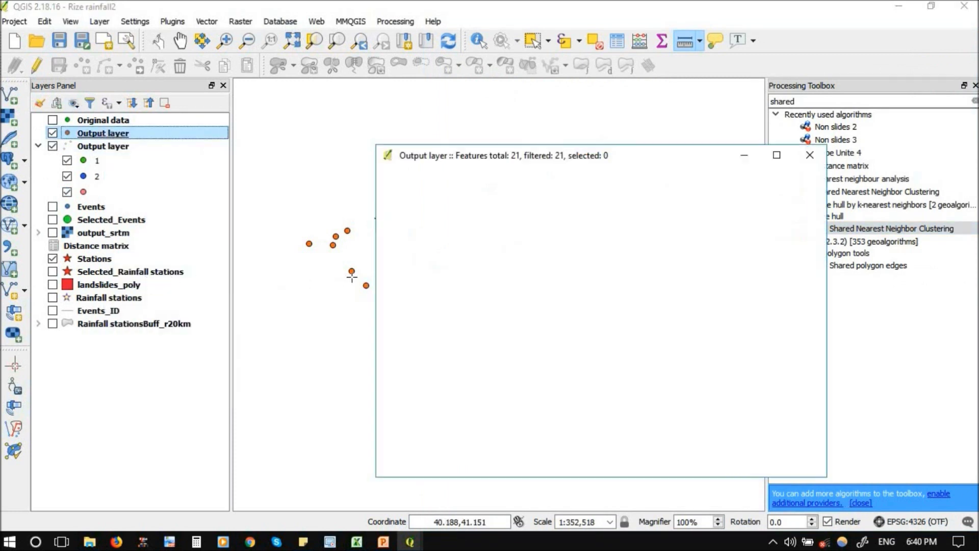
scroll(552, 273, down, 3)
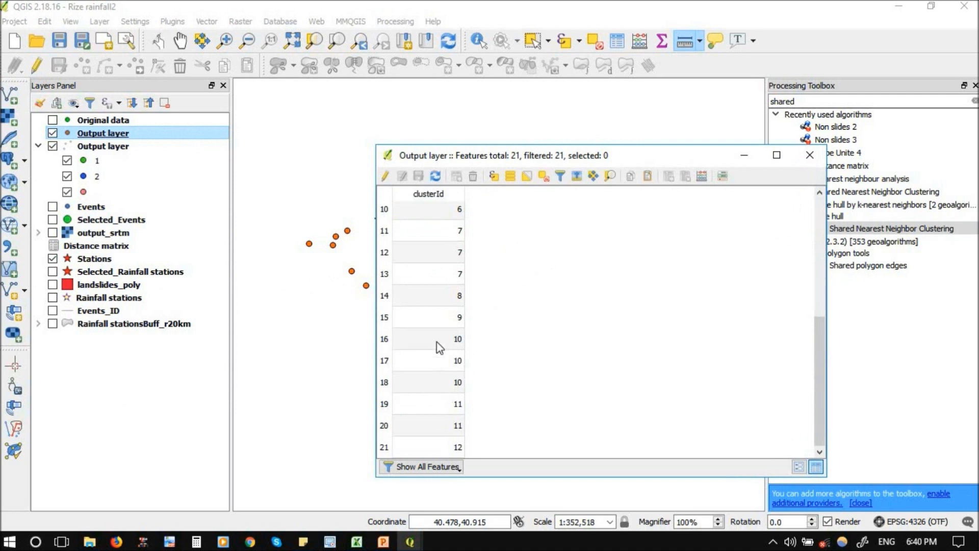
scroll(437, 342, up, 3)
click(809, 156)
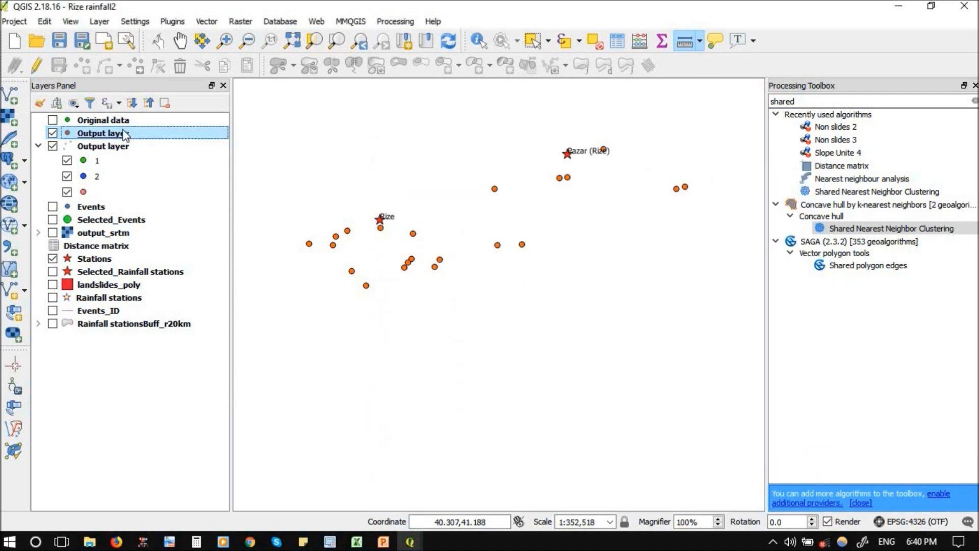
- Style the new output layer as Categorized by clusterId with random colors, classify the values and apply the style
double_click(112, 137)
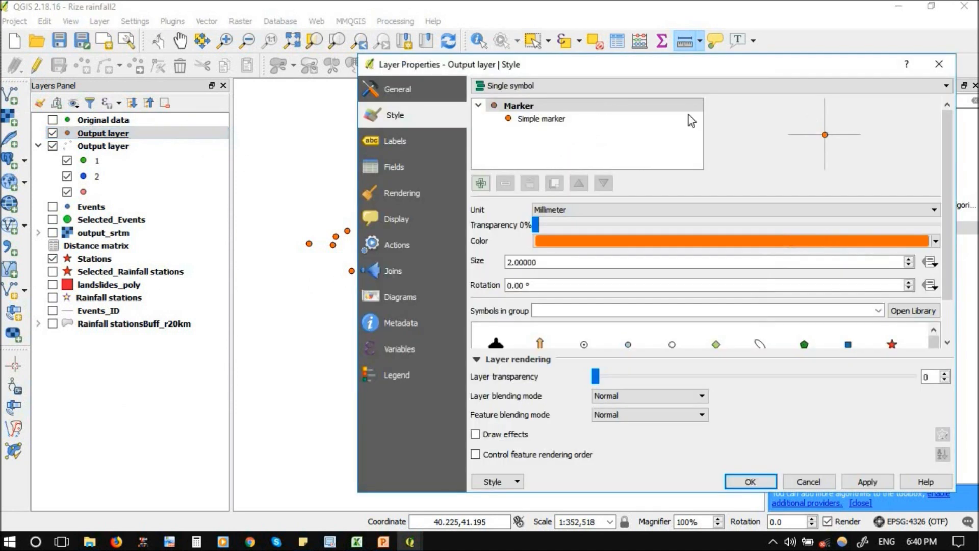
click(564, 86)
click(524, 123)
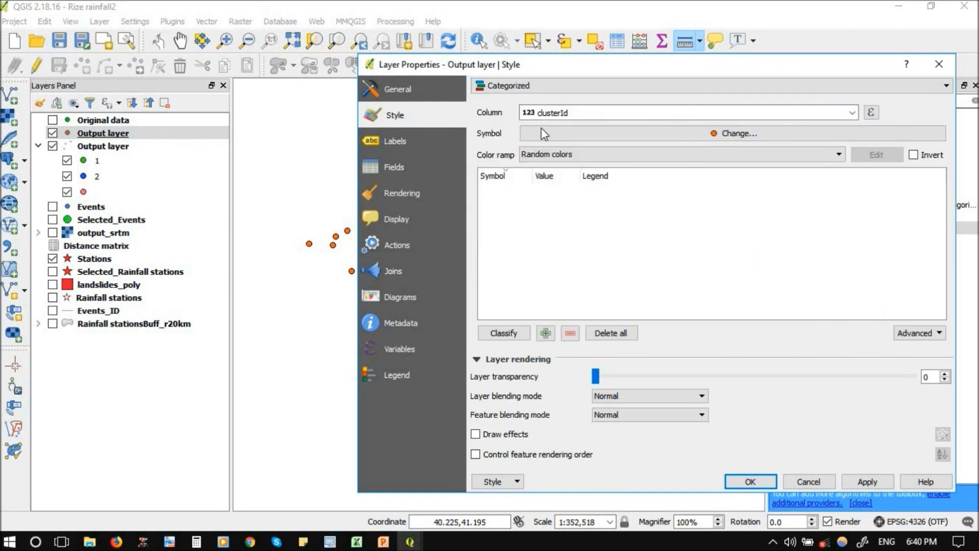
click(504, 334)
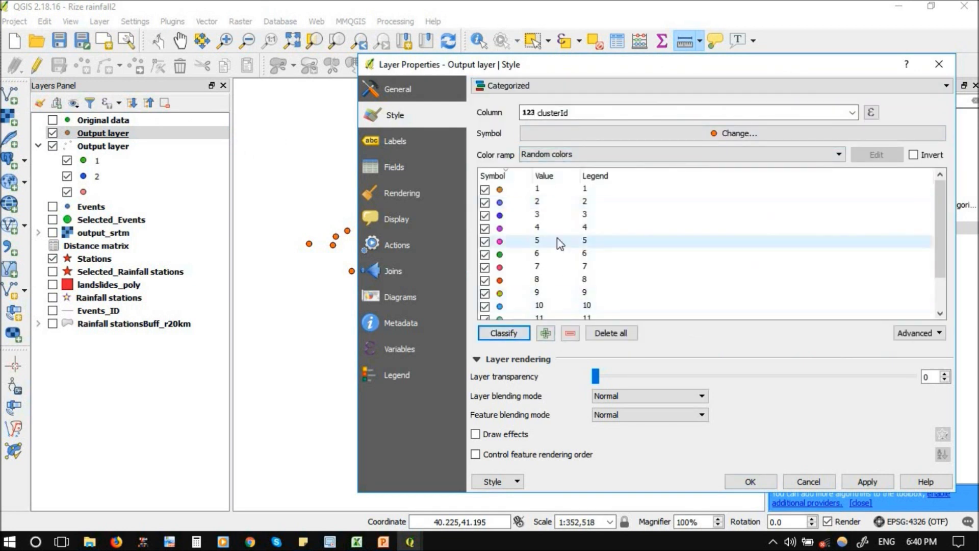
scroll(793, 275, down, 1)
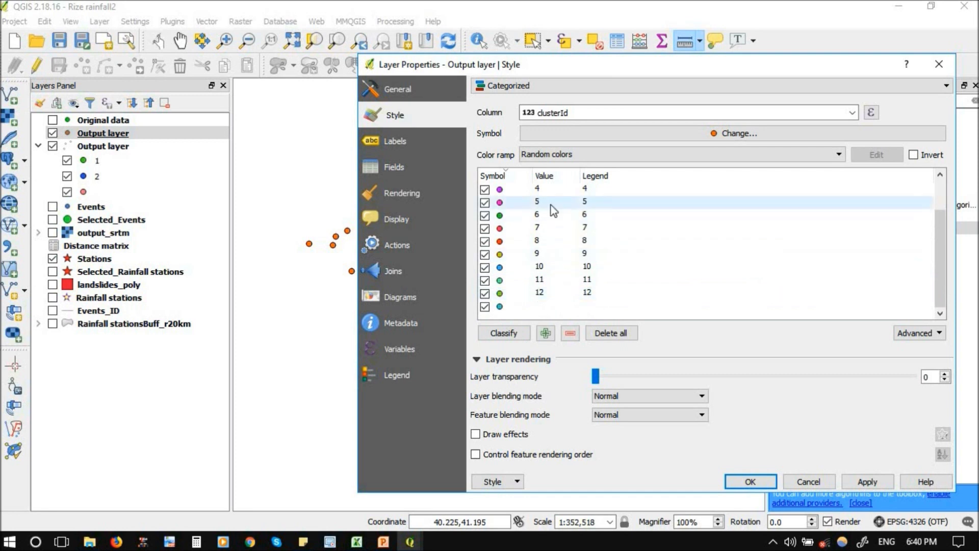
click(750, 481)
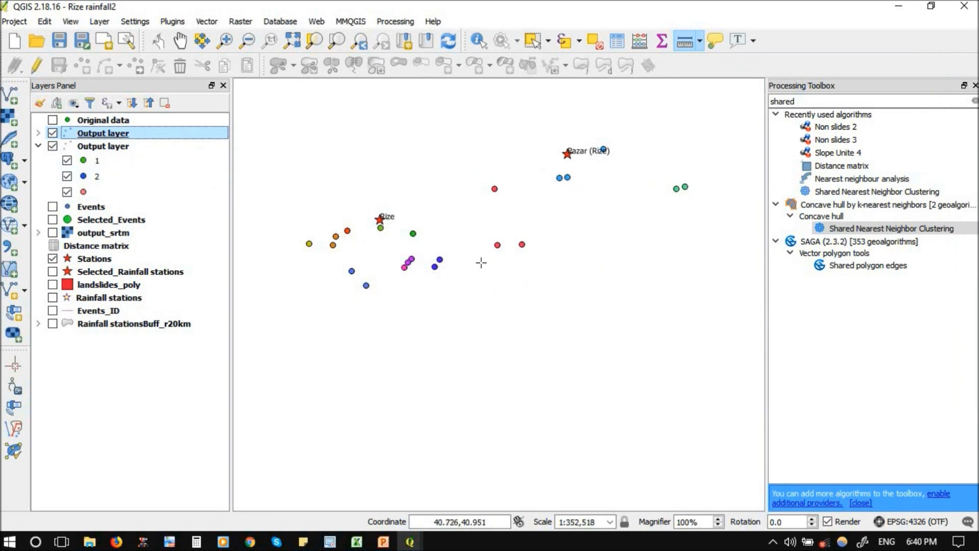
- Inspect the colored clusters on the map and hide the newly styled output layer
scroll(414, 267, up, 1)
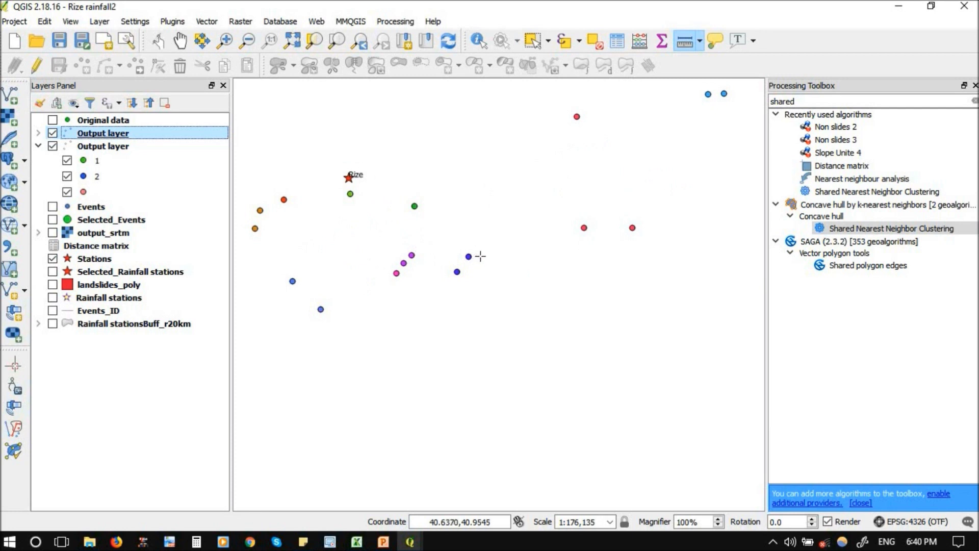
scroll(510, 212, down, 1)
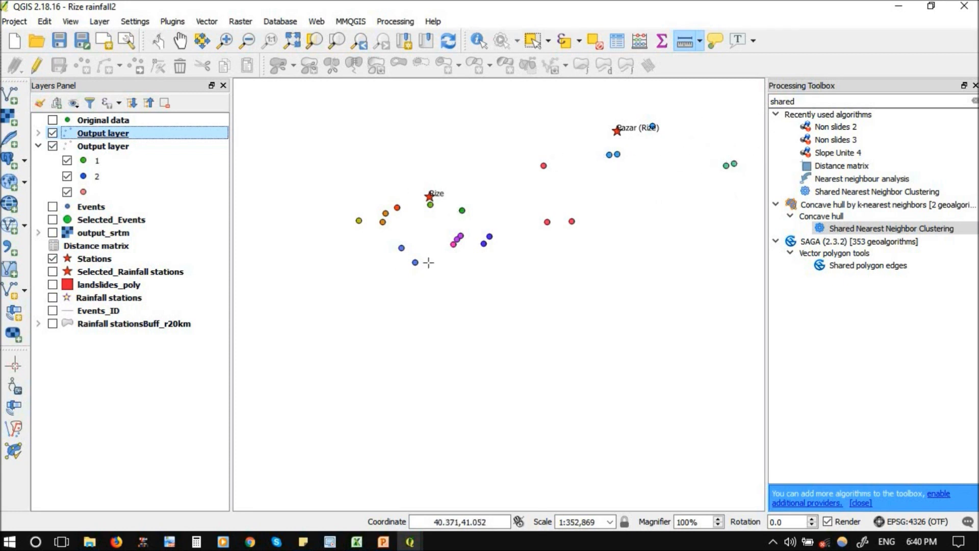
click(52, 134)
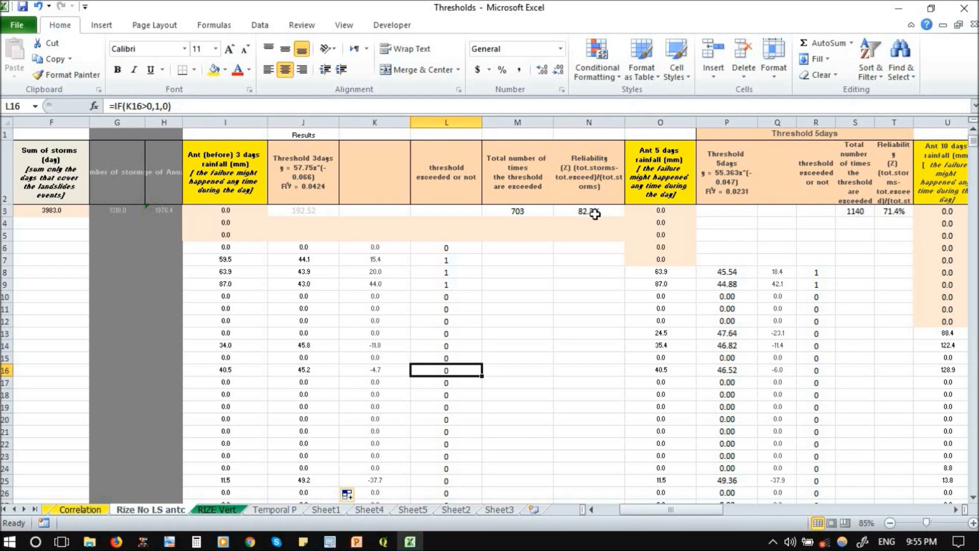
- In the Thresholds workbook in Excel, examine the 3-day reliability formula in N3 and its referenced cells, leaving the formula unchanged
click(598, 213)
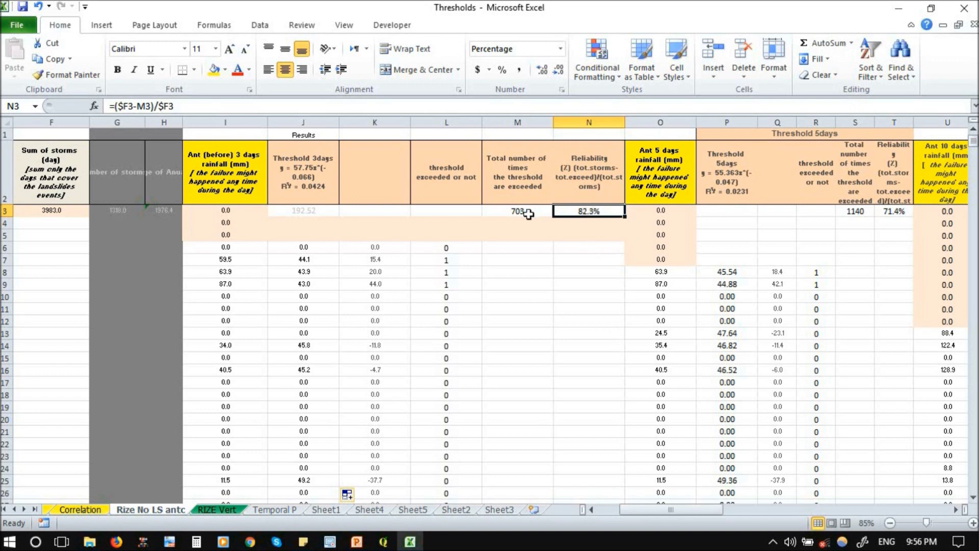
double_click(581, 211)
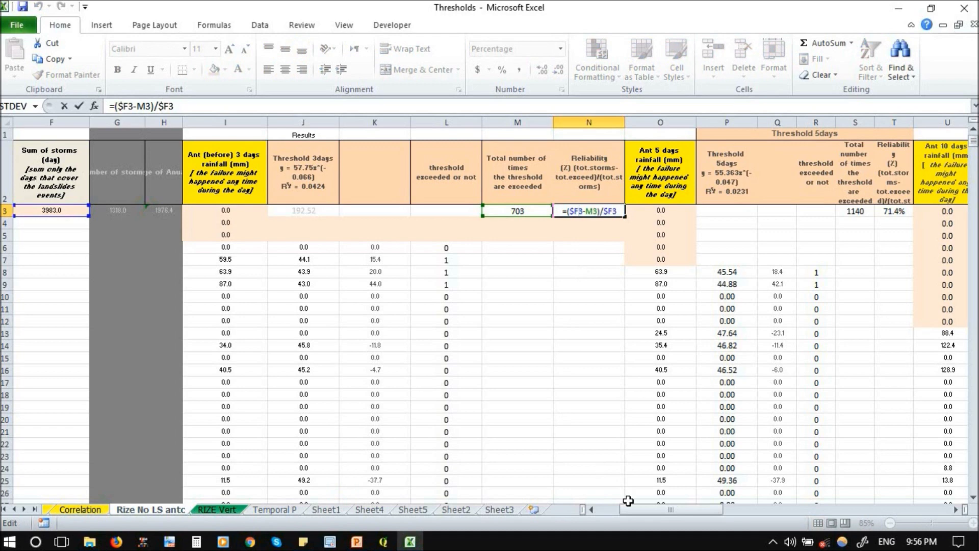
drag(633, 509, 616, 512)
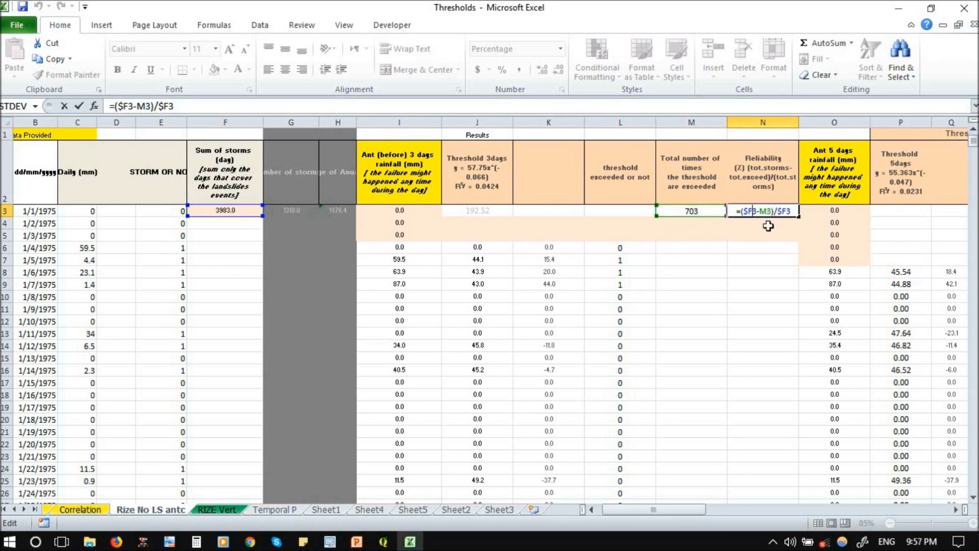
key(ctrl+Return)
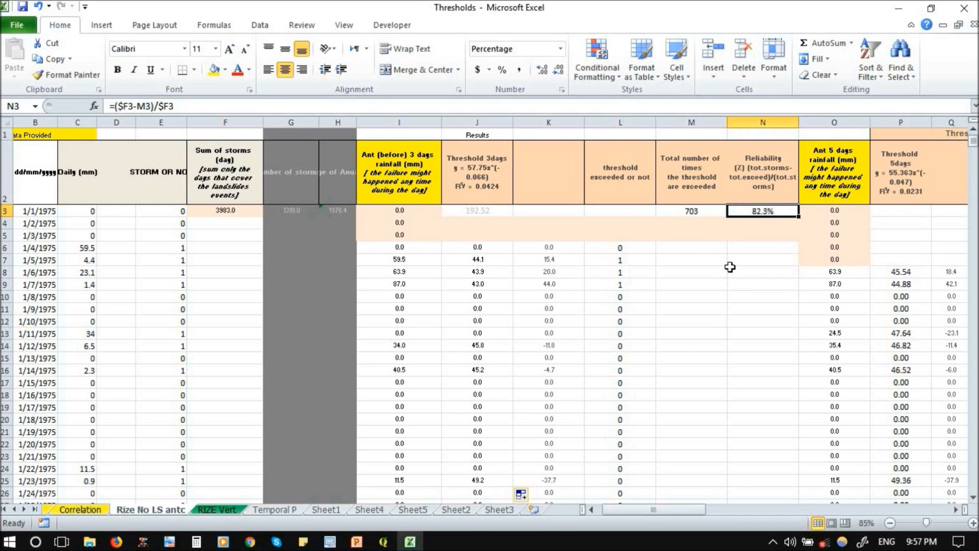
- Check the 5-day threshold exceedance formula in R8 and the total exceedance formula in S3
drag(679, 509, 691, 511)
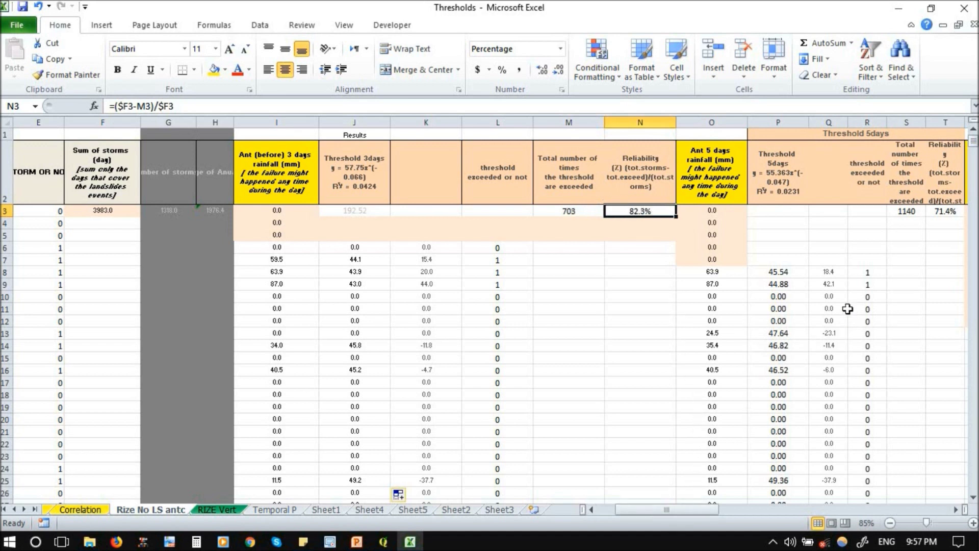
click(858, 272)
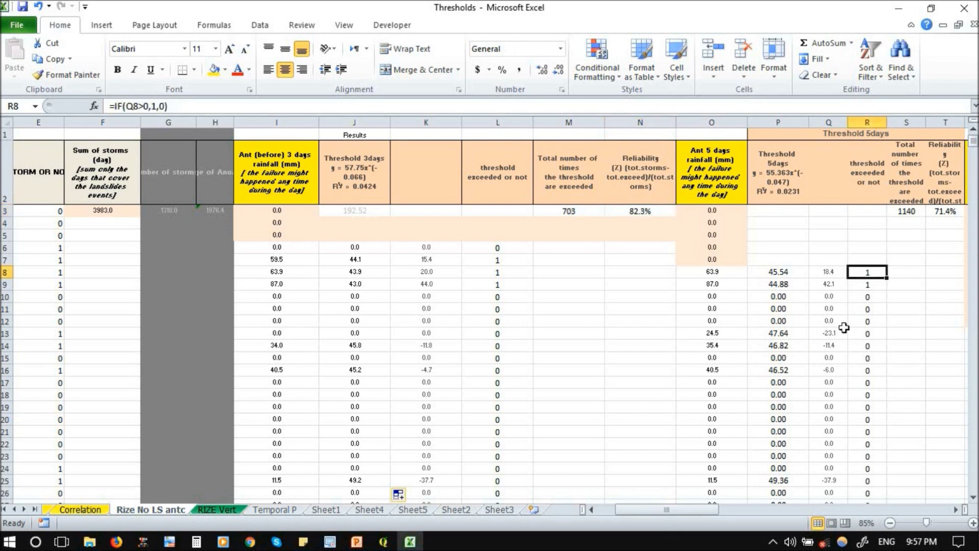
click(906, 212)
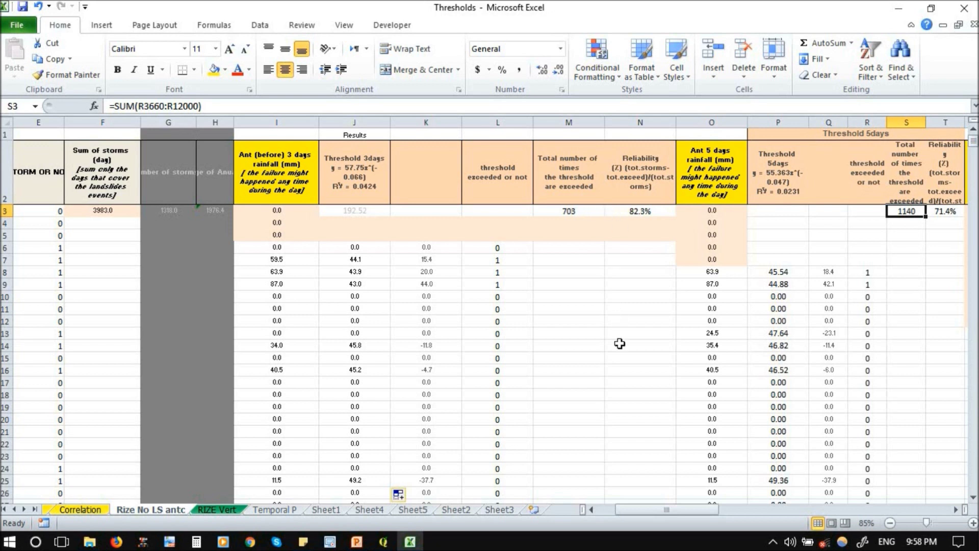
- Compare the total exceedances and reliability of the 3, 5, 10, 15 and 30-day thresholds in row 3
drag(667, 512, 673, 477)
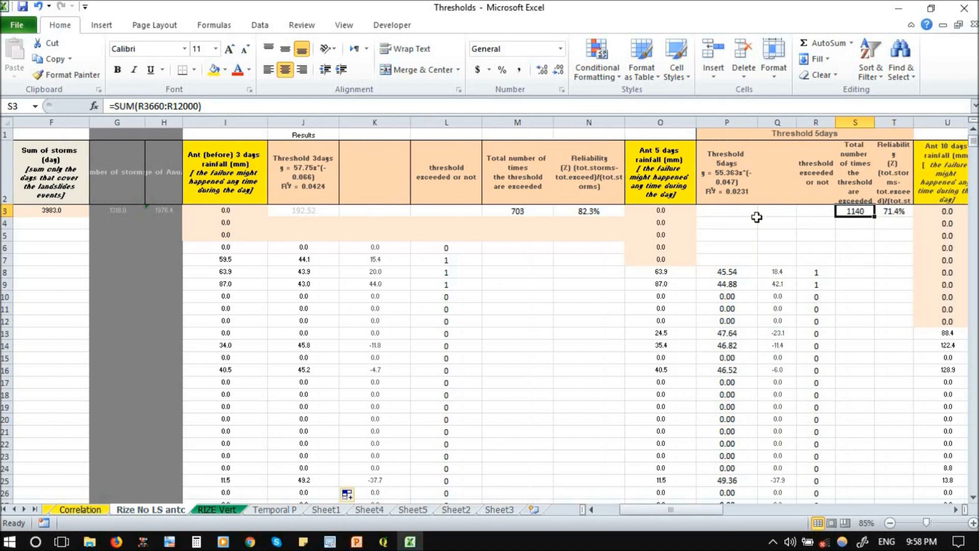
drag(714, 508, 750, 511)
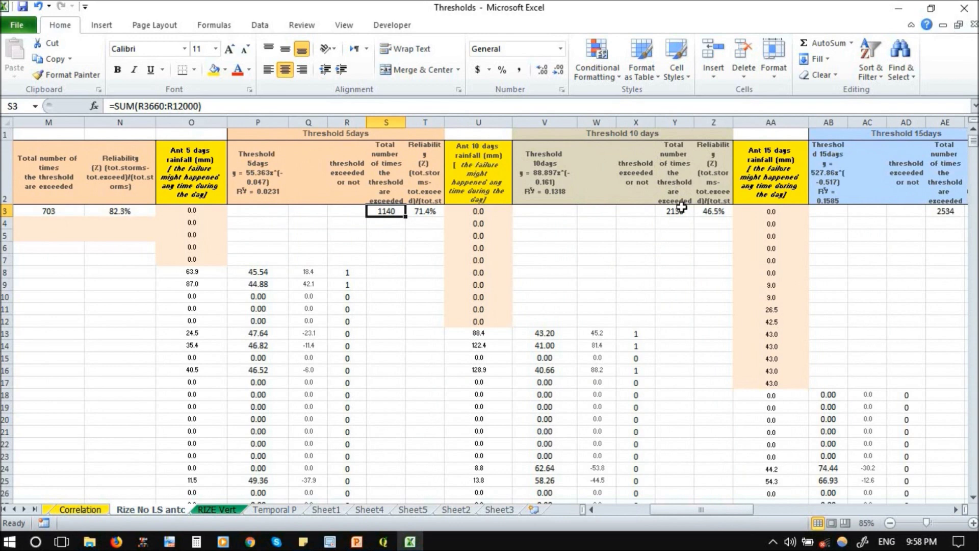
drag(726, 510, 738, 512)
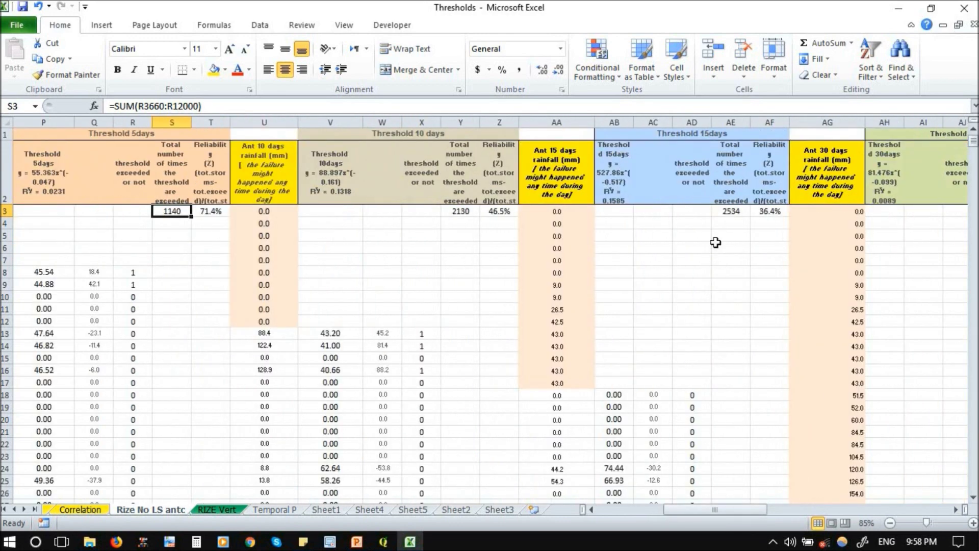
mouse_move(733, 512)
mouse_down()
mouse_move(756, 519)
mouse_move(749, 514)
mouse_up()
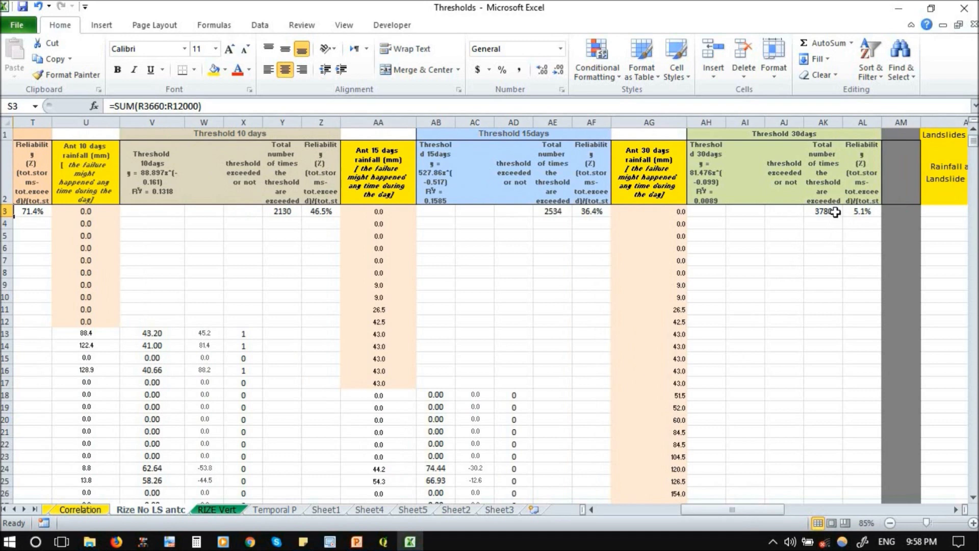
drag(719, 509, 653, 516)
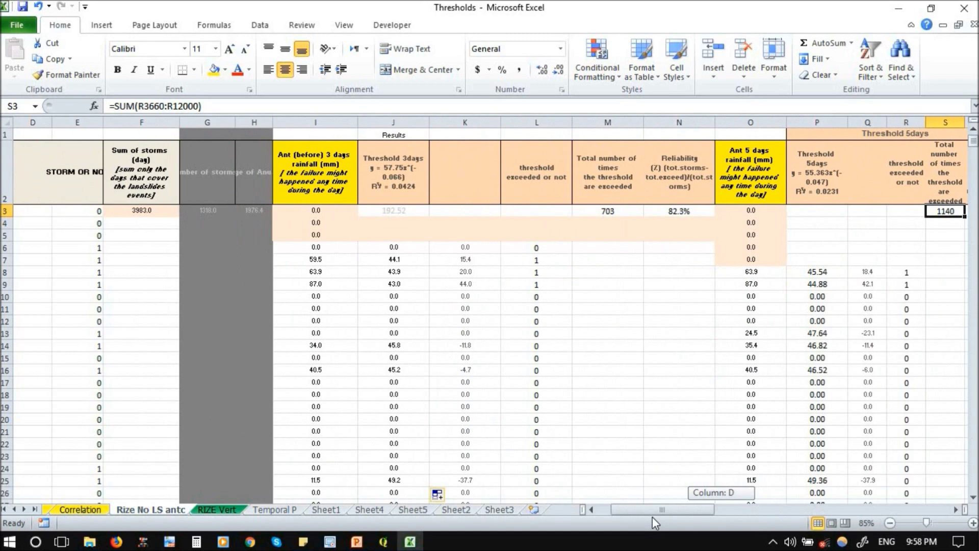
drag(653, 516, 652, 516)
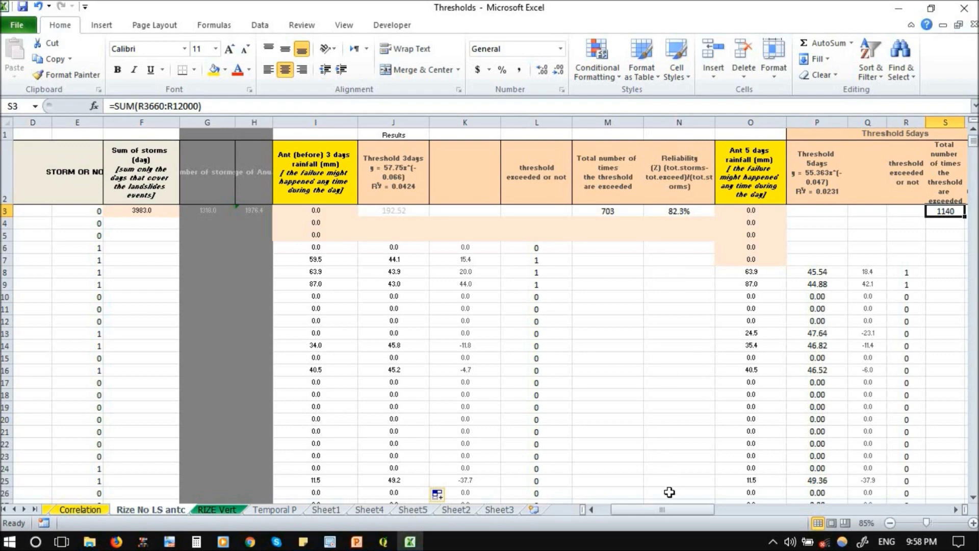
- Examine the 3-day and 5-day antecedent rainfall charts and their power trendline equations
drag(682, 509, 843, 510)
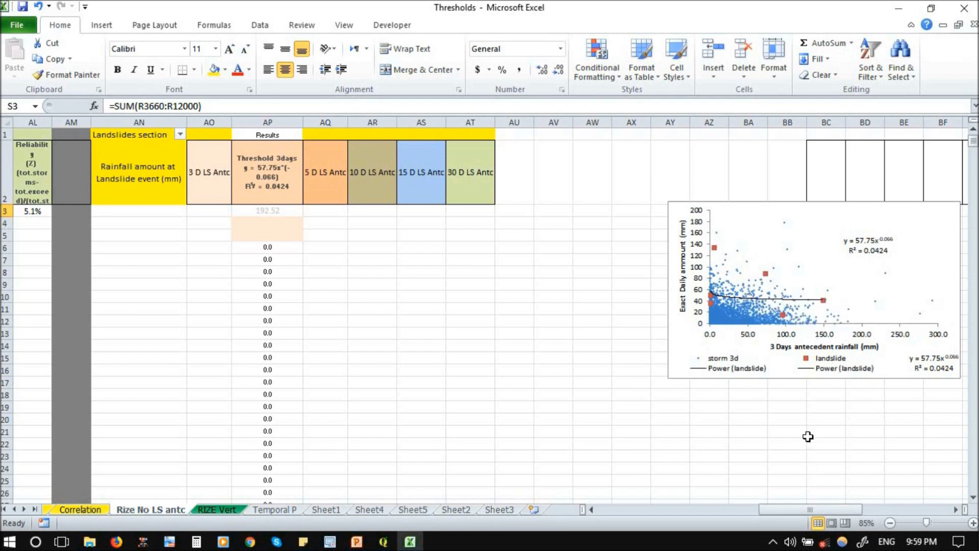
scroll(808, 437, down, 5)
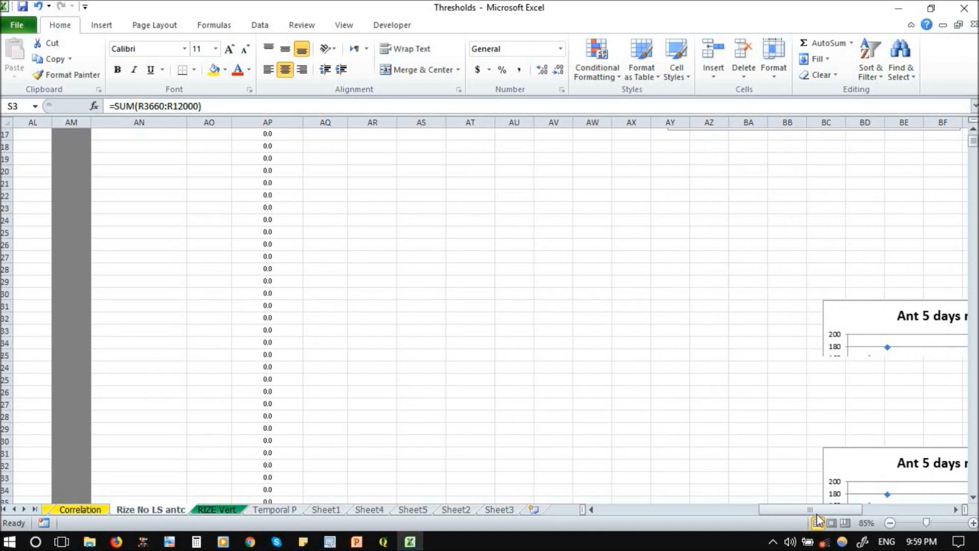
scroll(818, 519, down, 1)
drag(819, 509, 836, 509)
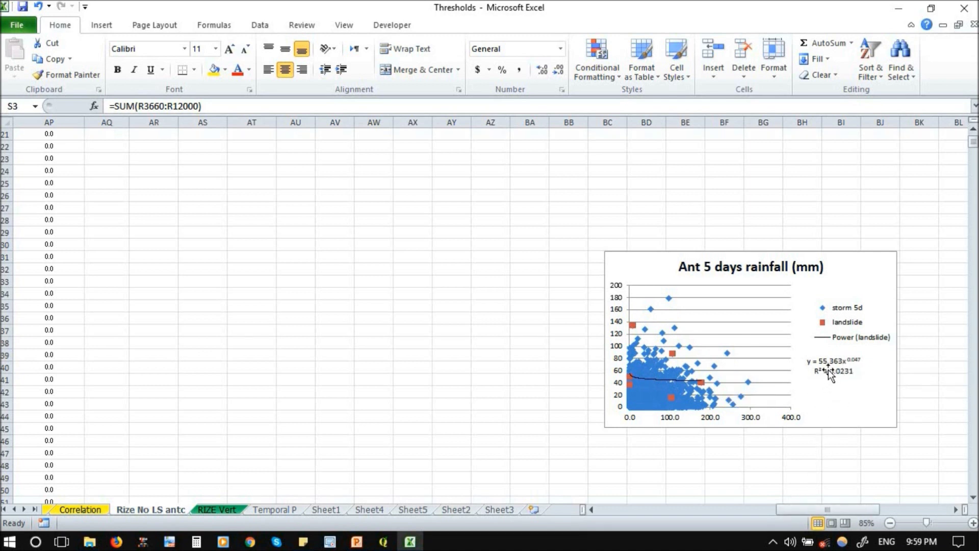
- Check the 5-day threshold formula in P8 against the chart's trendline equation
drag(826, 510, 681, 513)
scroll(443, 233, up, 7)
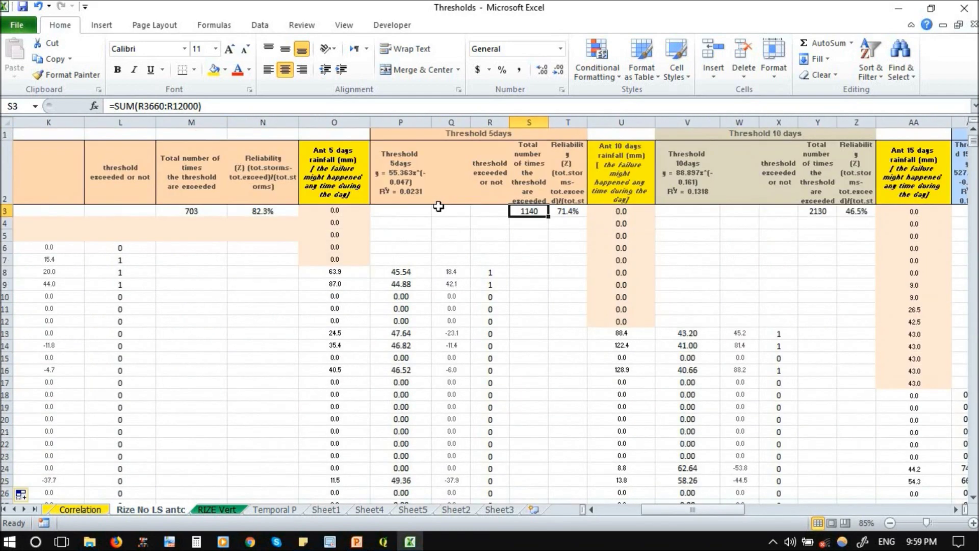
click(394, 273)
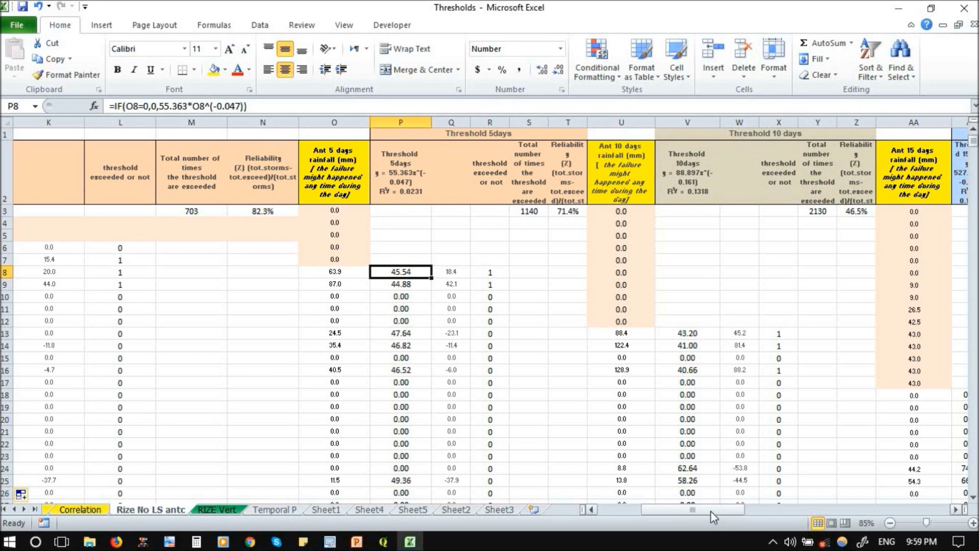
- Look over the 10, 15 and 30-day threshold columns and the landslides section beyond them
drag(711, 510, 731, 514)
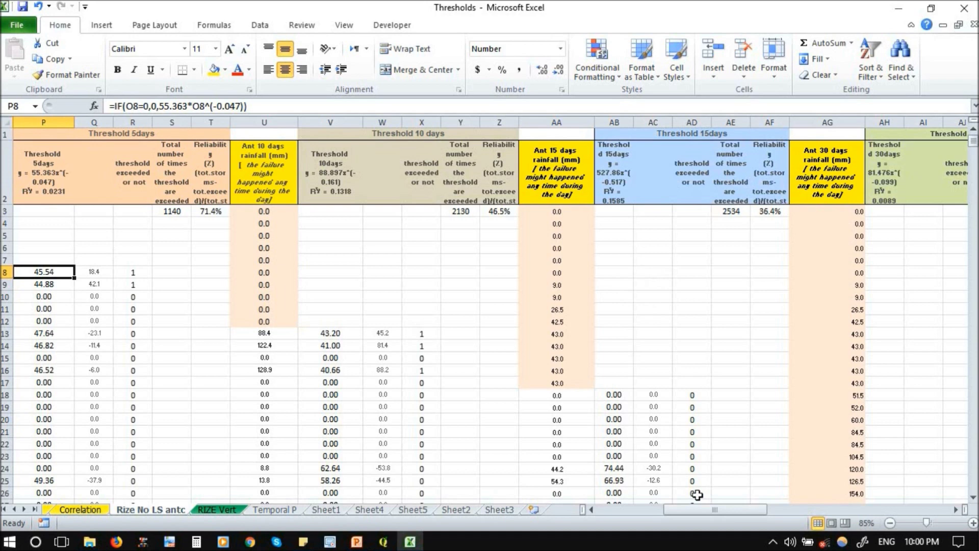
drag(704, 509, 796, 513)
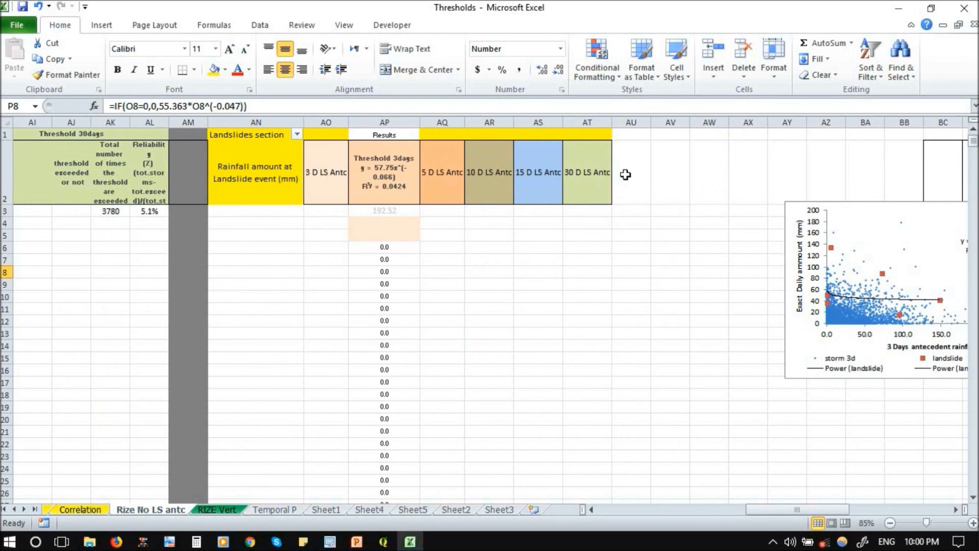